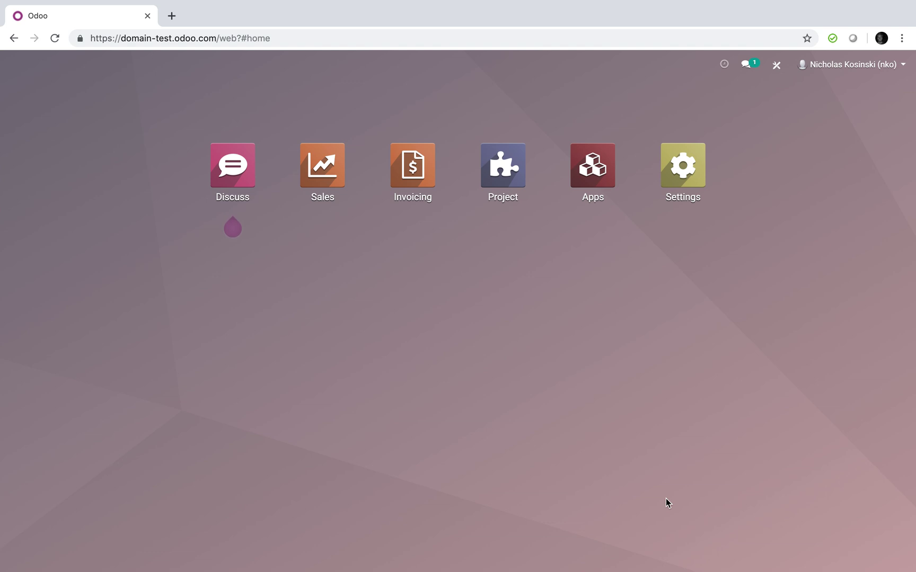
Create and save the company-type customer 'Company X' from the Customers list
{"action": "type", "text": "custo"}
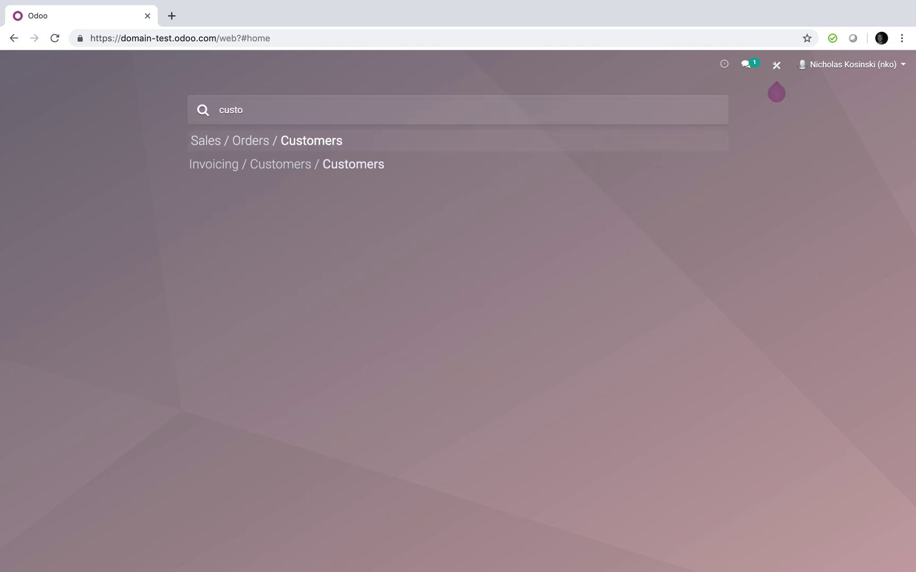
{"action": "key", "text": "Return"}
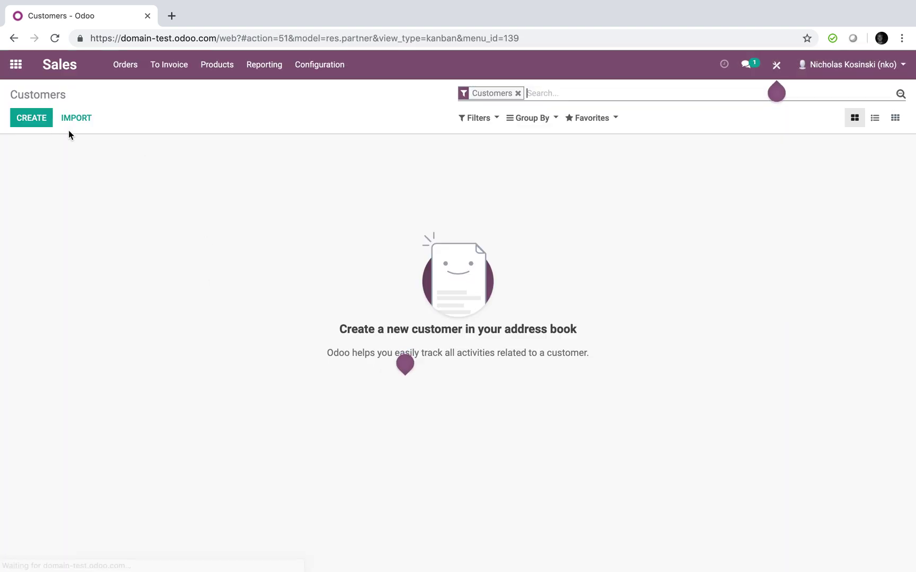
{"action": "left_click", "coordinate": [29, 122]}
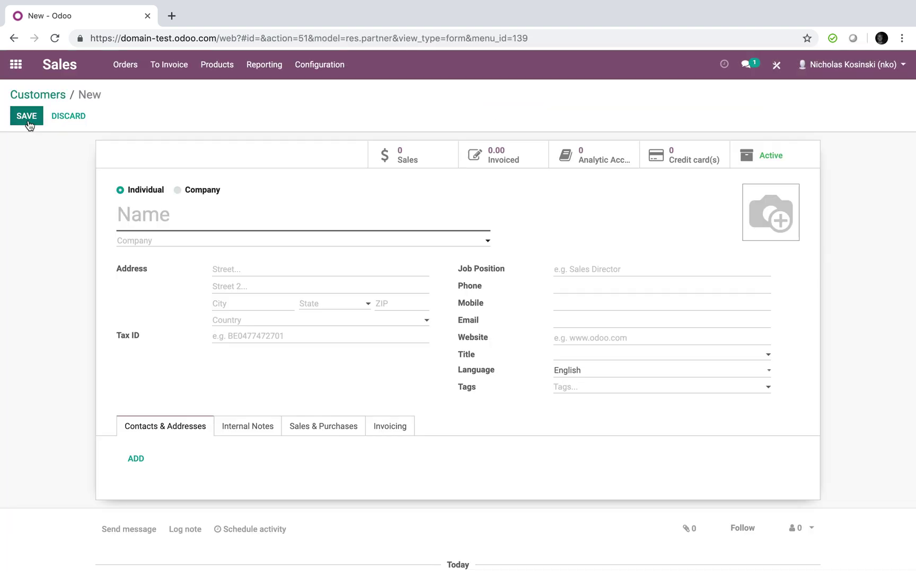
{"action": "type", "text": "Company X"}
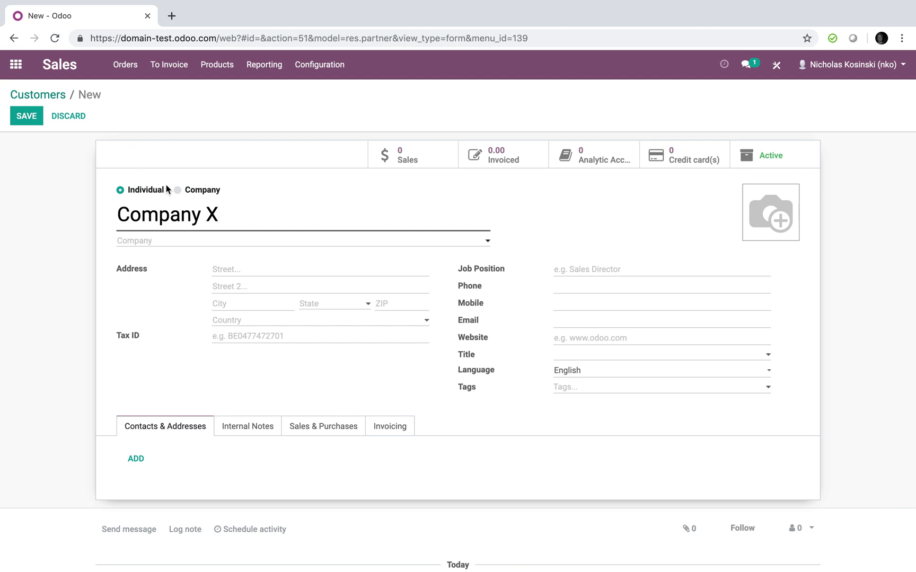
{"action": "left_click", "coordinate": [186, 193]}
{"action": "left_click", "coordinate": [30, 114]}
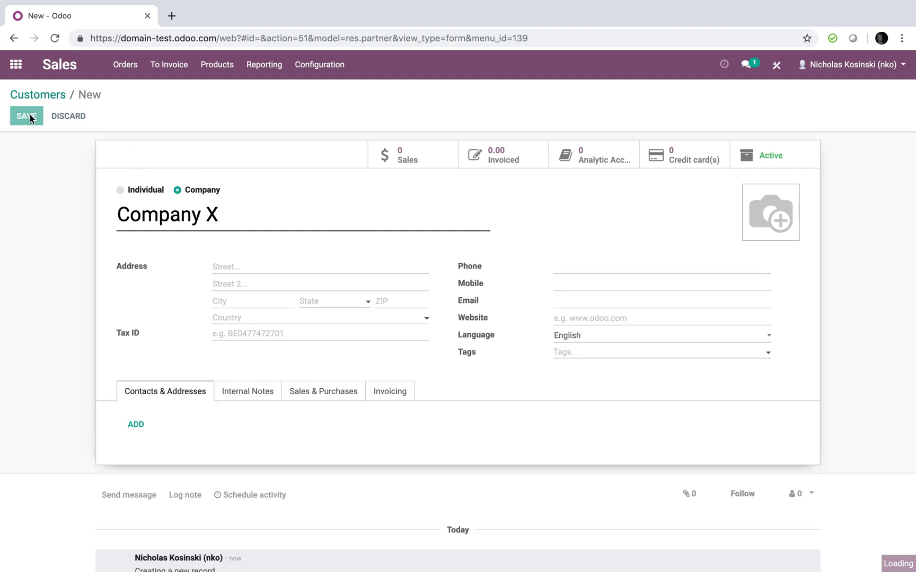
Add and save an individual contact whose company is Company X, then return to the apps home screen
{"action": "left_click", "coordinate": [75, 119]}
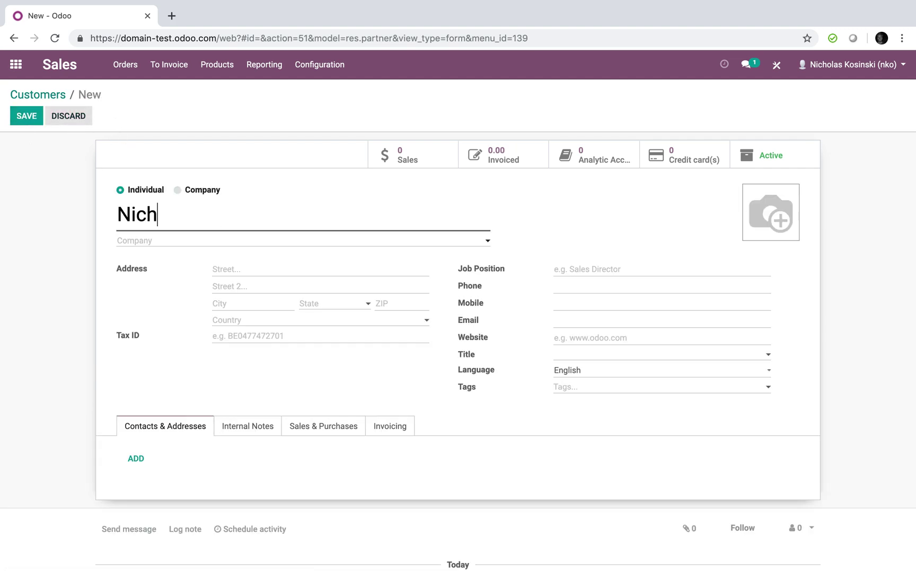
{"action": "key", "text": "Tab"}
{"action": "type", "text": "com"}
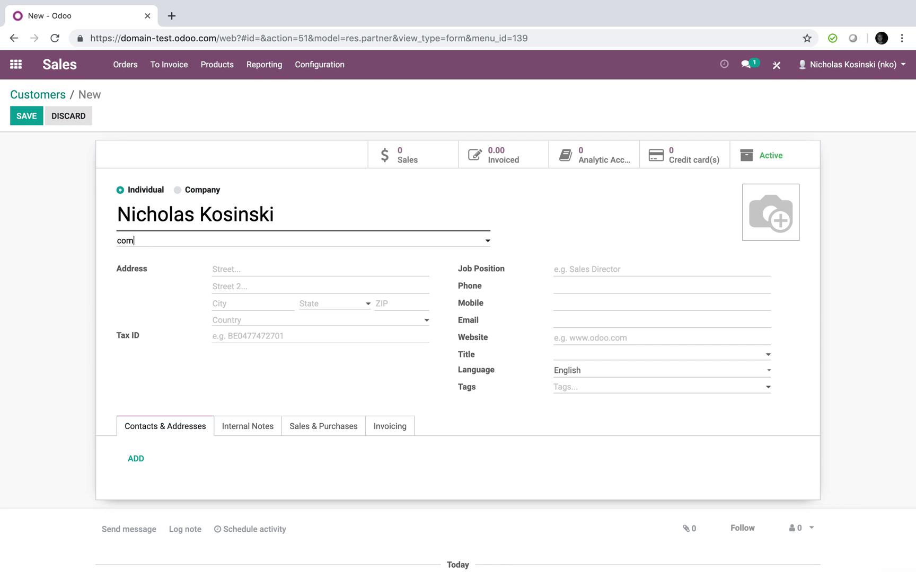
{"action": "left_click", "coordinate": [159, 262]}
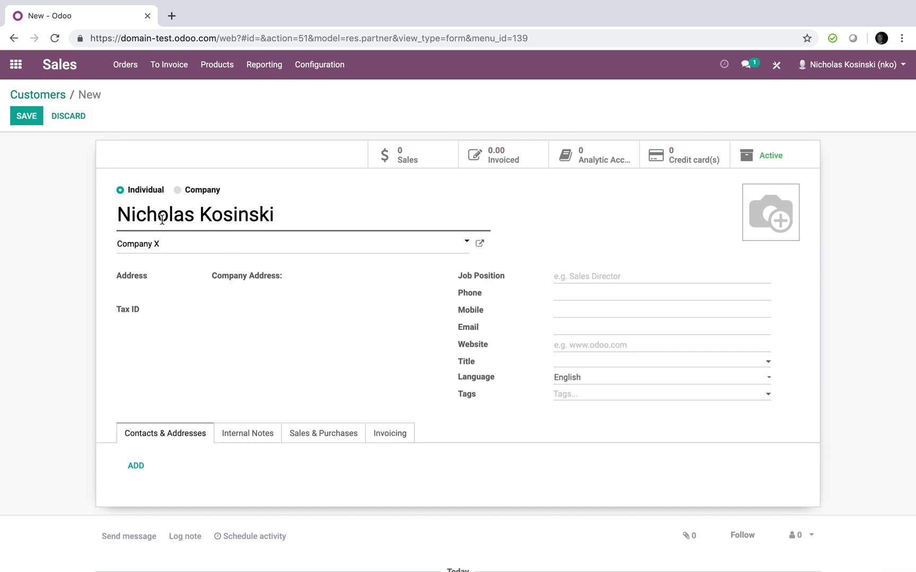
{"action": "left_click", "coordinate": [24, 116]}
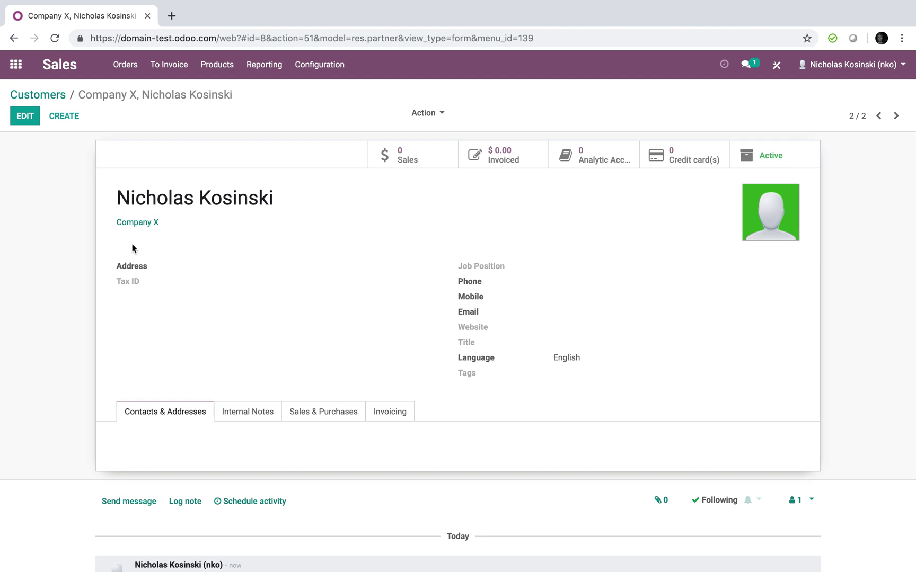
{"action": "left_click", "coordinate": [15, 71]}
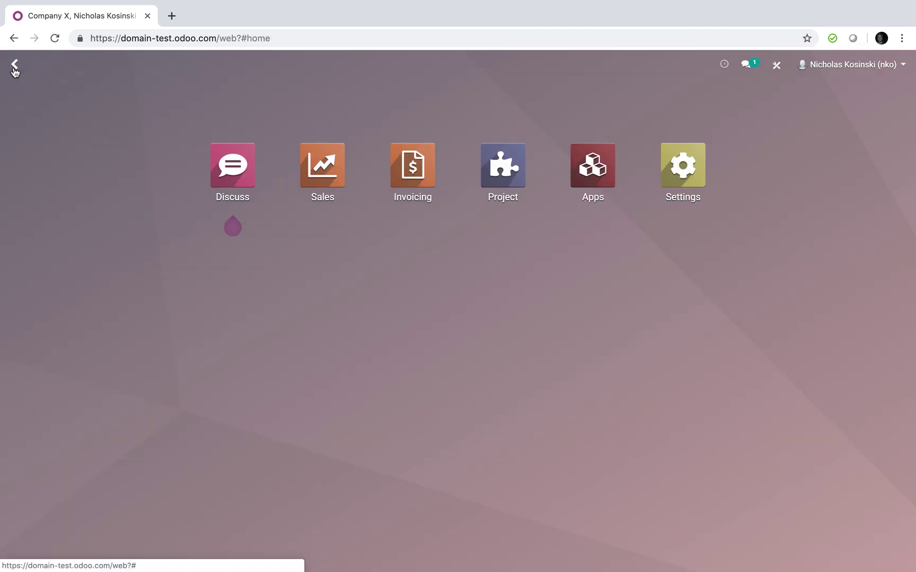
Start a new Sales quotation for customer Company X, then try leaving it for the apps home screen
{"action": "type", "text": "order"}
{"action": "key", "text": "Return"}
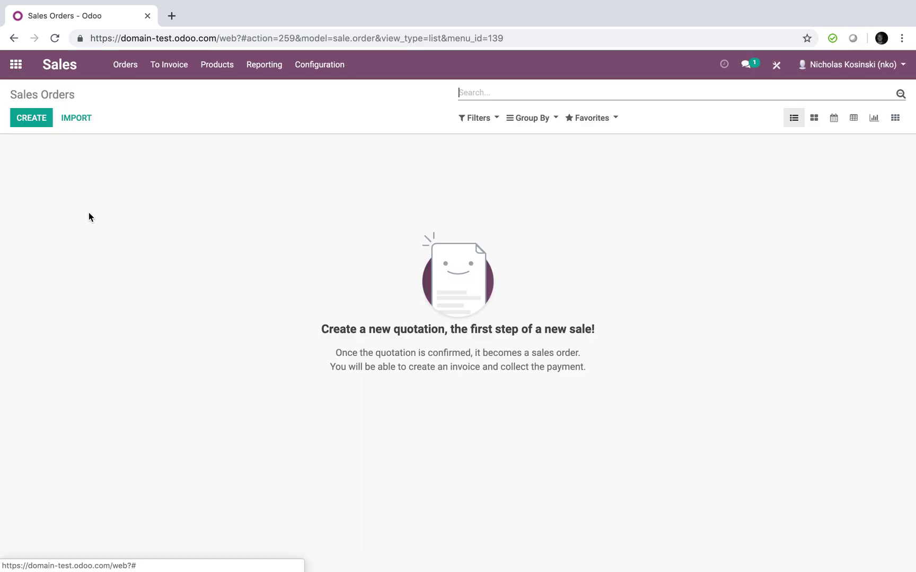
{"action": "left_click", "coordinate": [31, 121]}
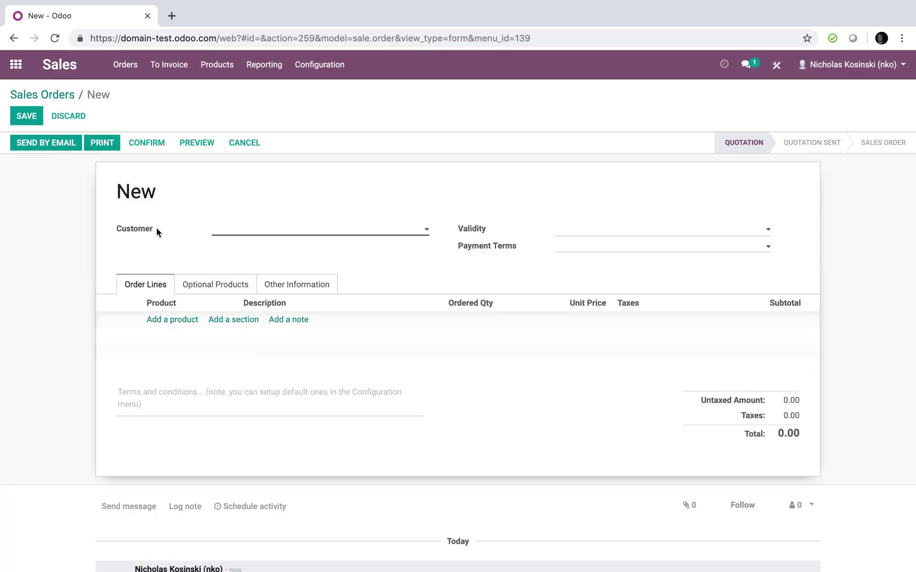
{"action": "left_click", "coordinate": [269, 232]}
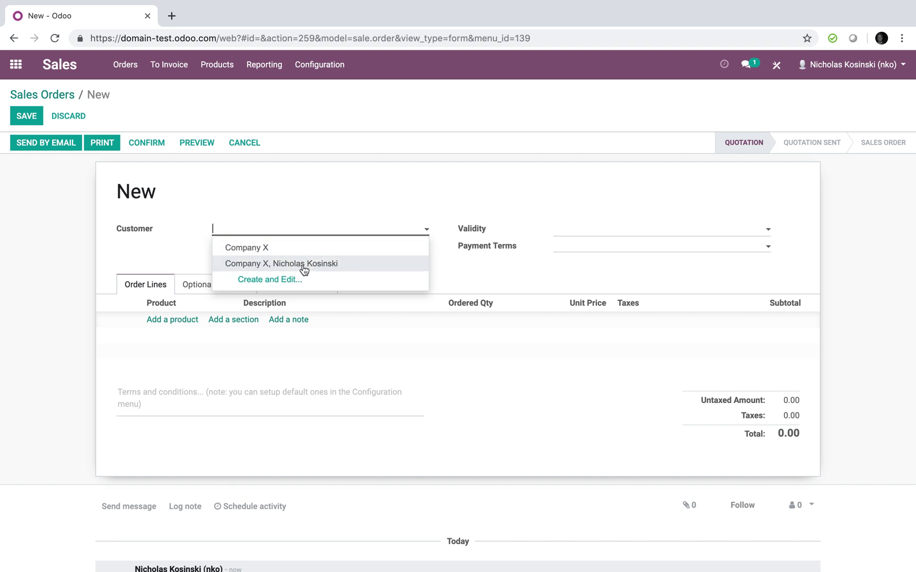
{"action": "left_click", "coordinate": [229, 243]}
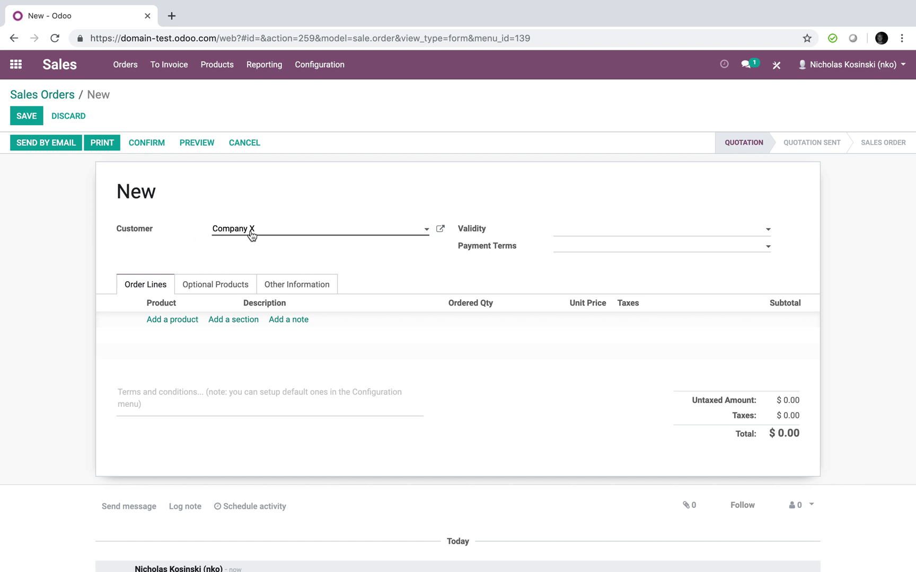
{"action": "left_click", "coordinate": [16, 64]}
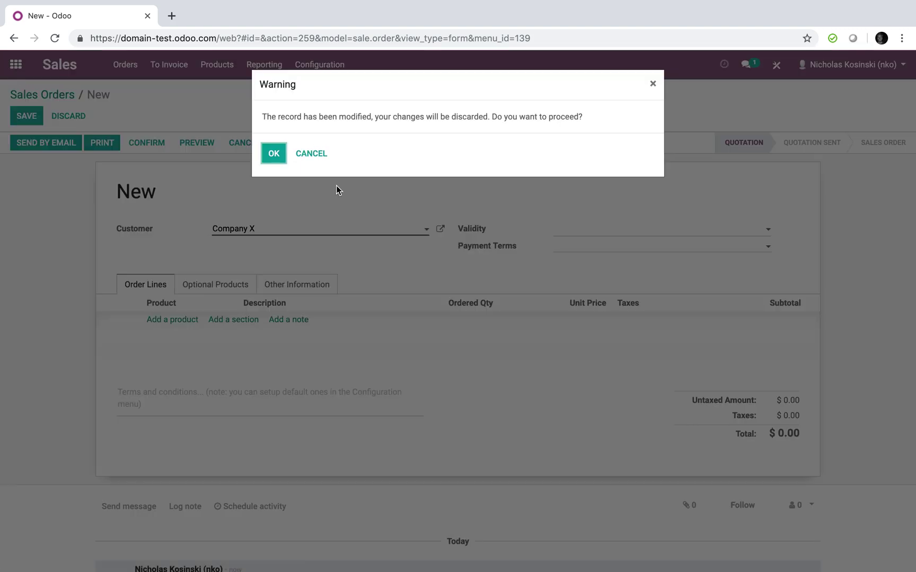
Discard the unsaved quotation and reload Odoo with ?debug in the URL for developer mode
{"action": "left_click", "coordinate": [274, 153]}
{"action": "left_click", "coordinate": [240, 39]}
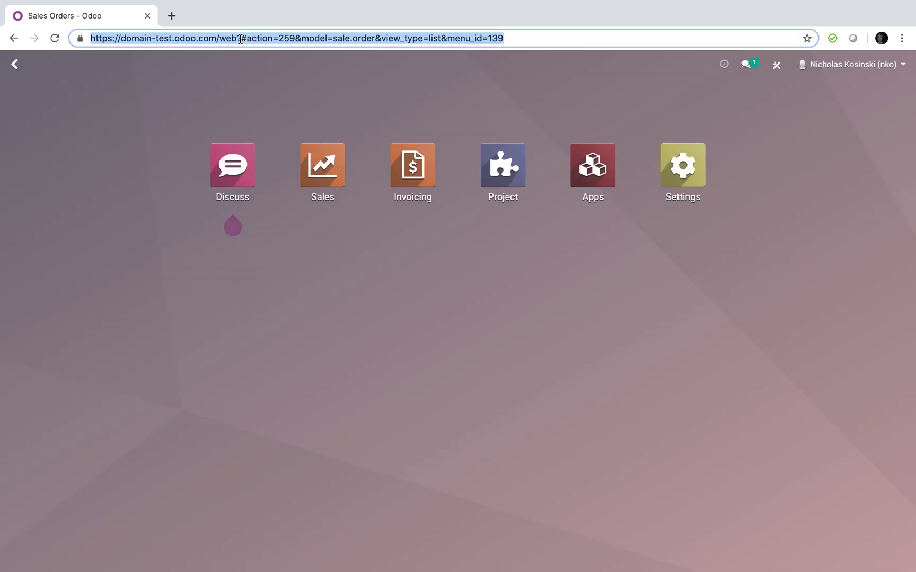
{"action": "left_click", "coordinate": [243, 39]}
{"action": "type", "text": "debug"}
{"action": "key", "text": "Return"}
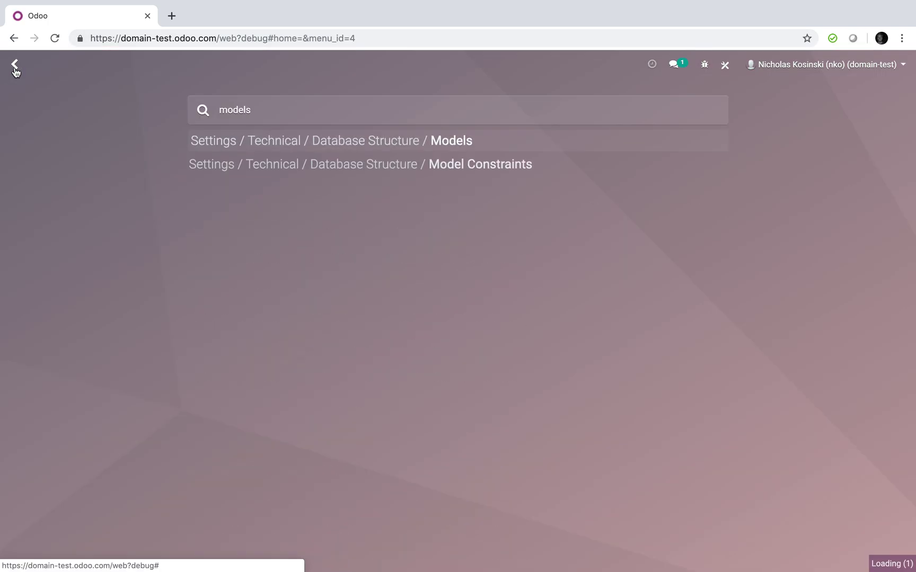
Open the sale.order model record in edit mode
{"action": "type", "text": "sale.order"}
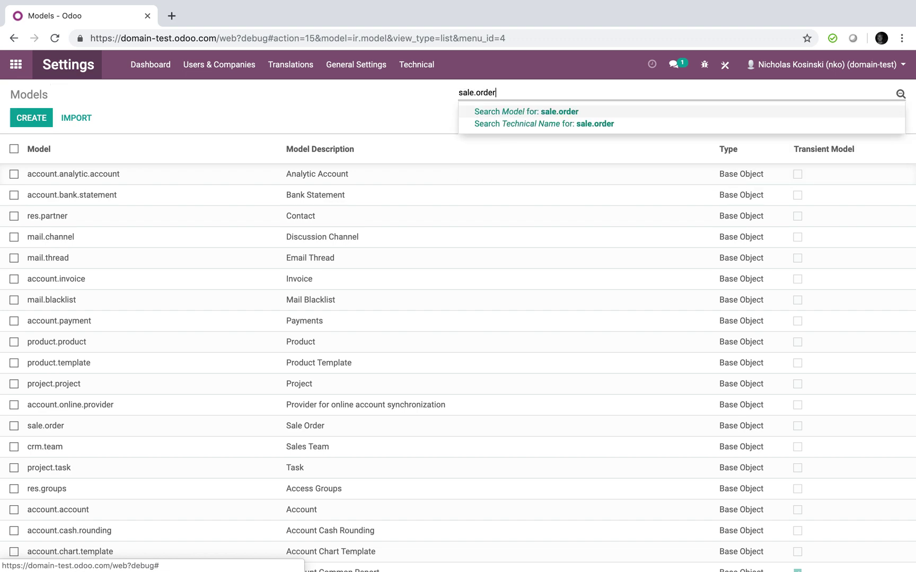
{"action": "key", "text": "Return"}
{"action": "left_click", "coordinate": [55, 180]}
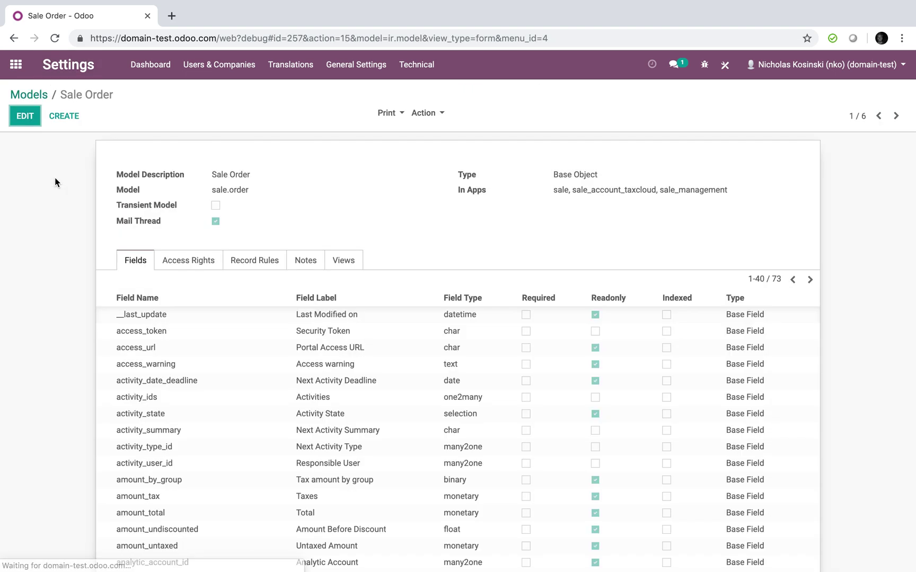
{"action": "left_click", "coordinate": [26, 115]}
{"action": "scroll", "coordinate": [247, 384], "scroll_direction": "down", "scroll_amount": 9}
Add many2one field x_poc_id 'Point of Contact' related to res.partner and save the model
{"action": "left_click", "coordinate": [139, 501]}
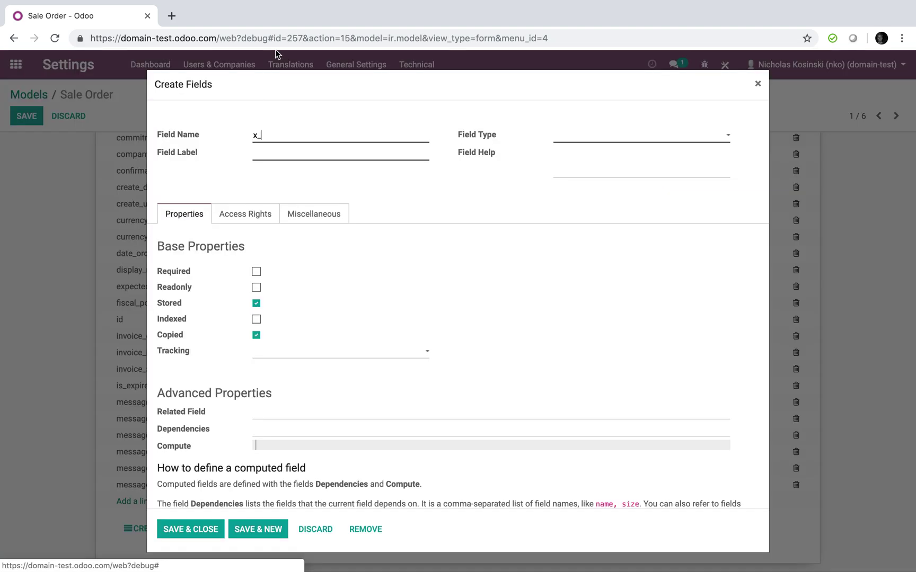
{"action": "type", "text": "poc_id"}
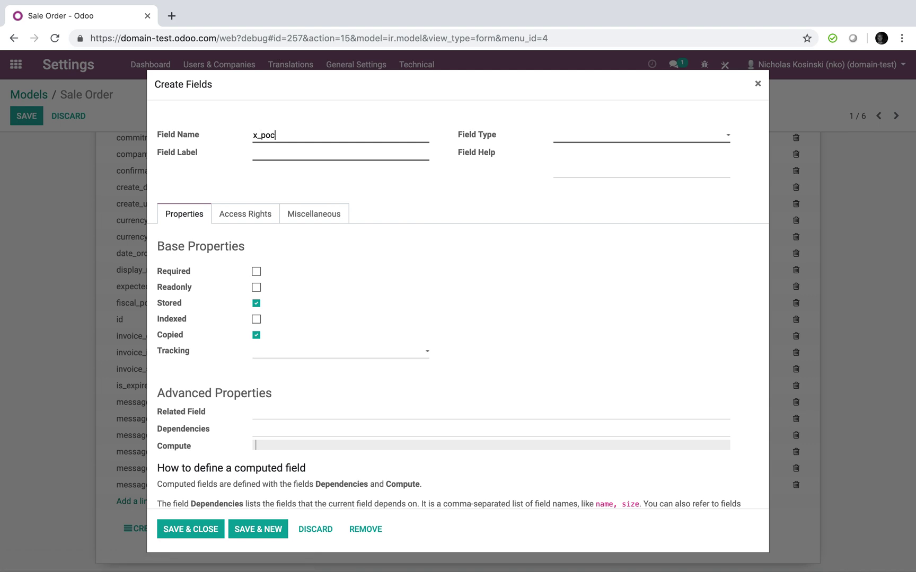
{"action": "key", "text": "Tab"}
{"action": "type", "text": "Point of Contact"}
{"action": "left_click", "coordinate": [616, 139]}
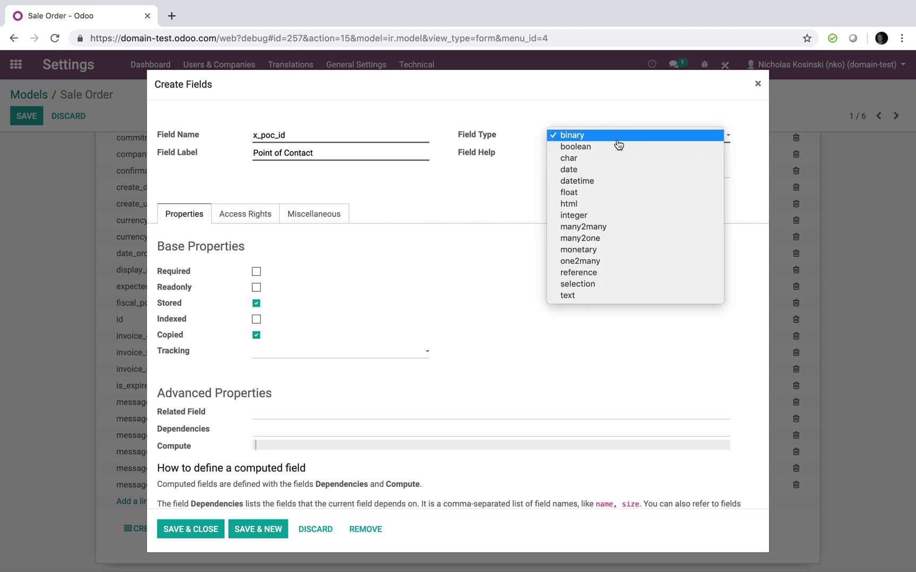
{"action": "left_click", "coordinate": [623, 242]}
{"action": "left_click", "coordinate": [585, 270]}
{"action": "type", "text": "re"}
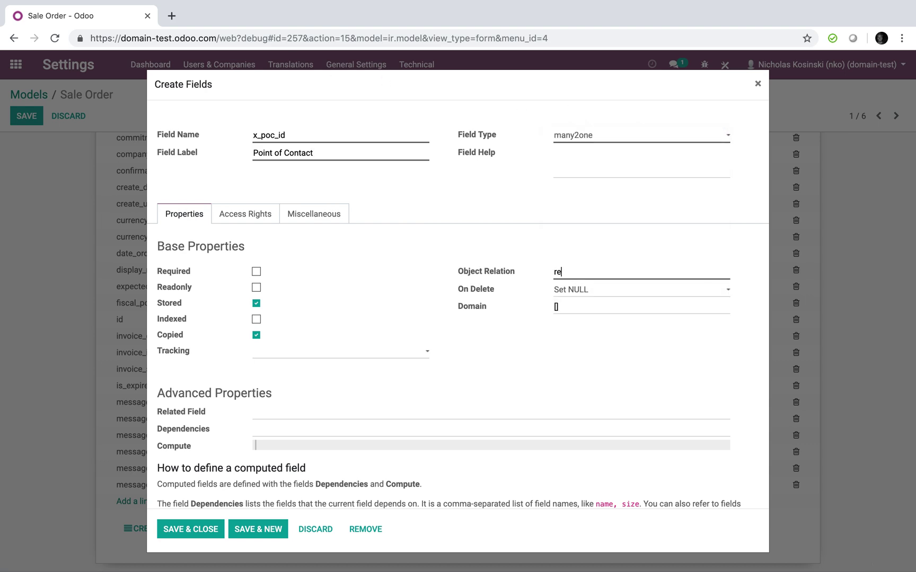
{"action": "type", "text": "s.partner"}
{"action": "left_click", "coordinate": [199, 535]}
{"action": "left_click", "coordinate": [33, 109]}
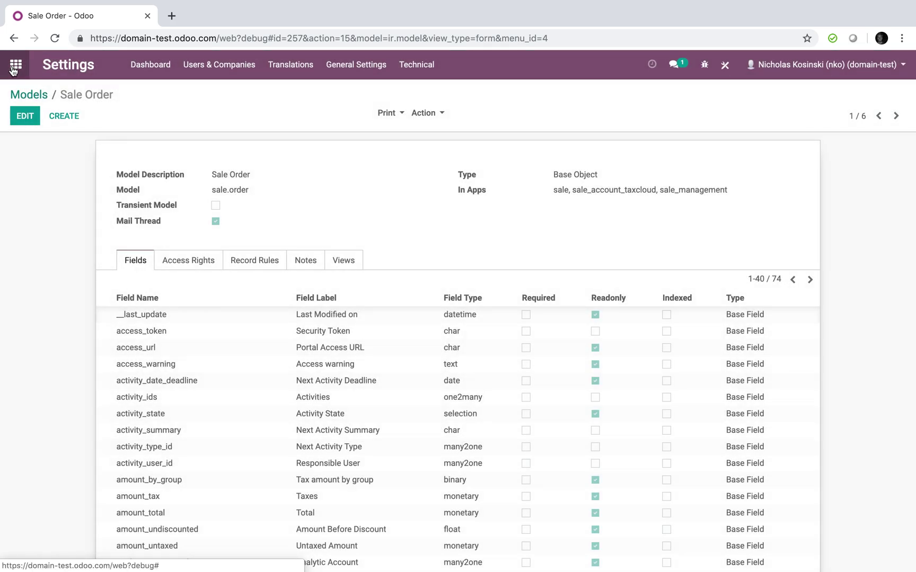
{"action": "left_click", "coordinate": [14, 67]}
Open the sales order form view XML and add a blank line above partner_invoice_id
{"action": "type", "text": "order"}
{"action": "key", "text": "Return"}
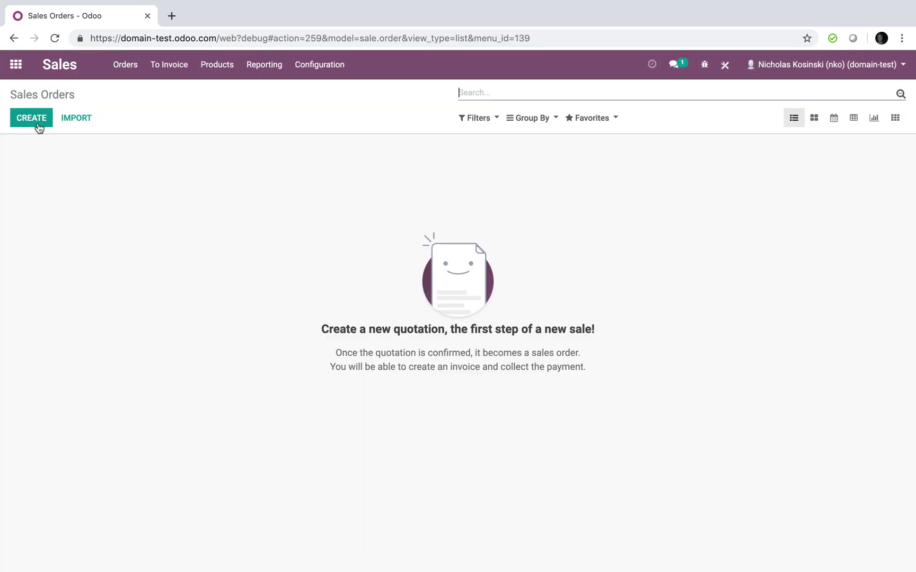
{"action": "left_click", "coordinate": [706, 65]}
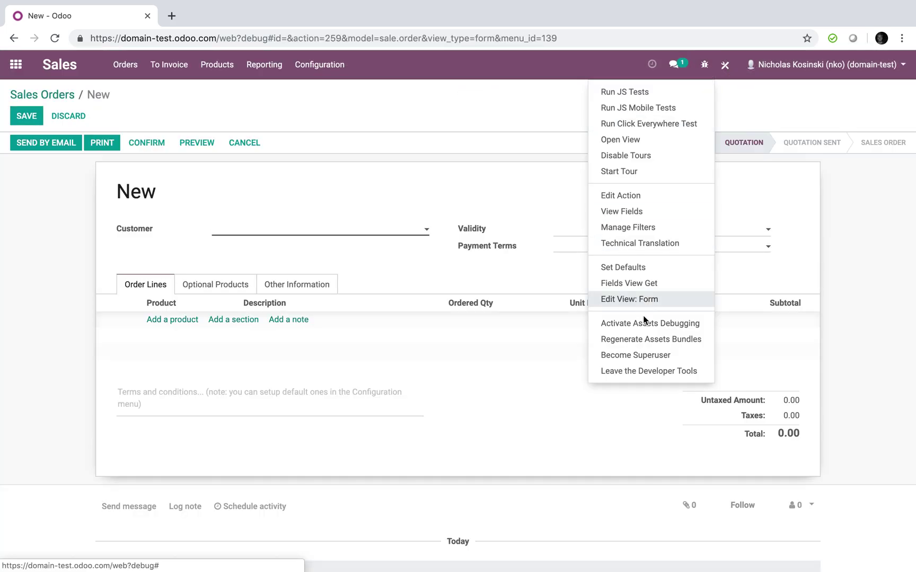
{"action": "left_click", "coordinate": [650, 298]}
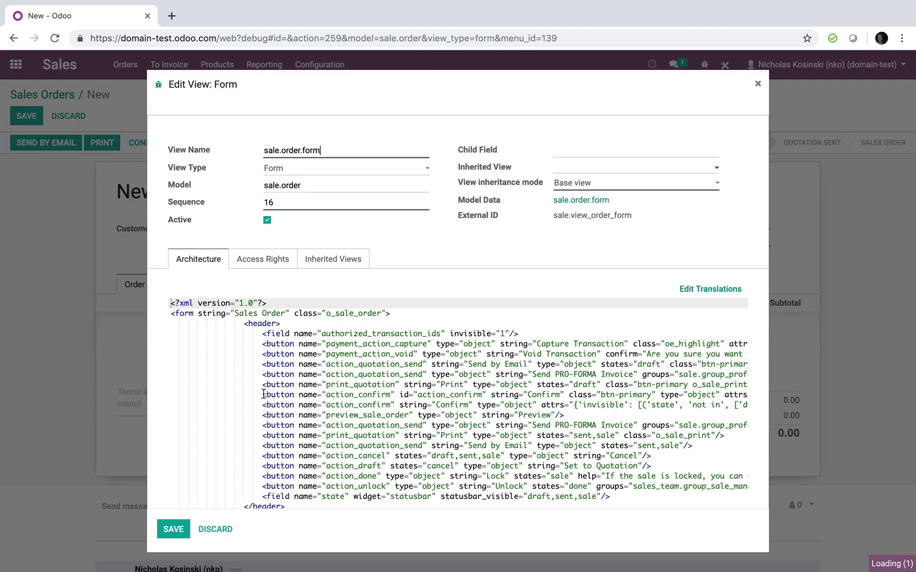
{"action": "scroll", "coordinate": [322, 438], "scroll_direction": "down", "scroll_amount": 5}
{"action": "scroll", "coordinate": [322, 438], "scroll_direction": "down", "scroll_amount": 2}
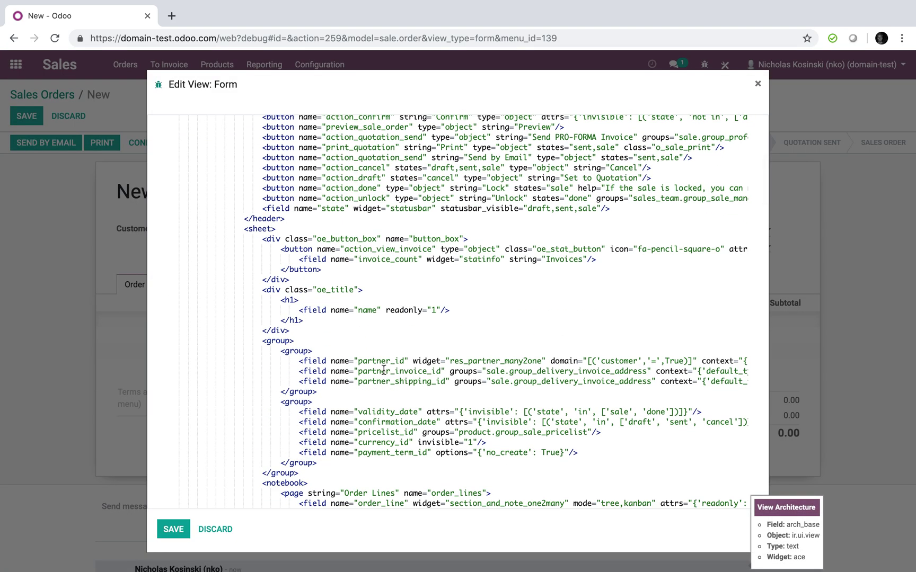
{"action": "left_click", "coordinate": [300, 374]}
{"action": "key", "text": "Return"}
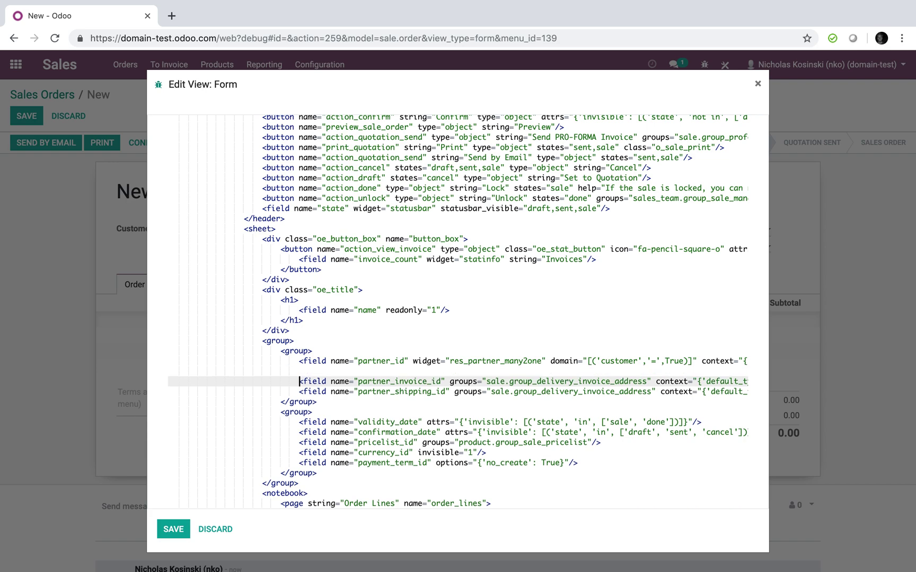
{"action": "left_click", "coordinate": [299, 371]}
Insert <field name="x_poc_id" domain="[('parent_id', '=', partner_id)]"/> there and save the view
{"action": "type", "text": "<field name"}
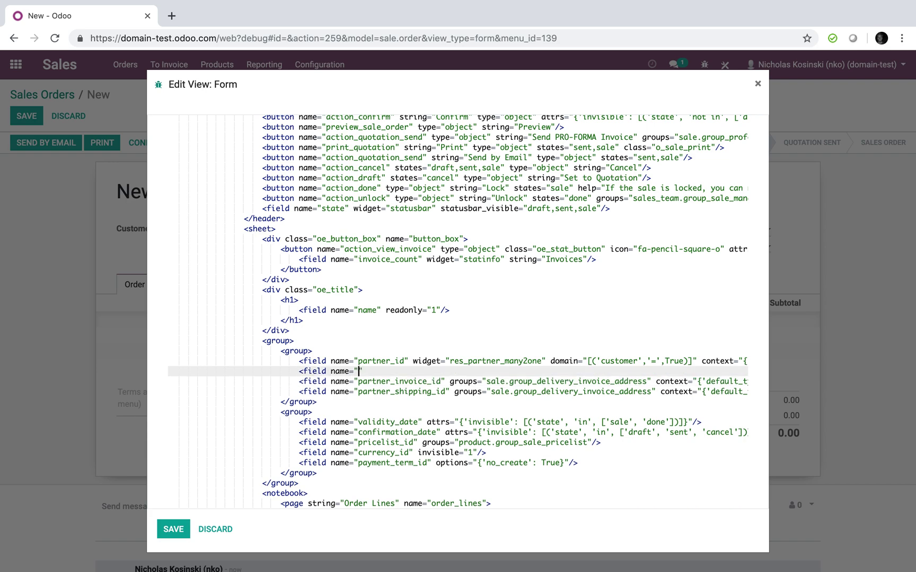
{"action": "type", "text": "=\"x_poc_id domain=\"\"[\""}
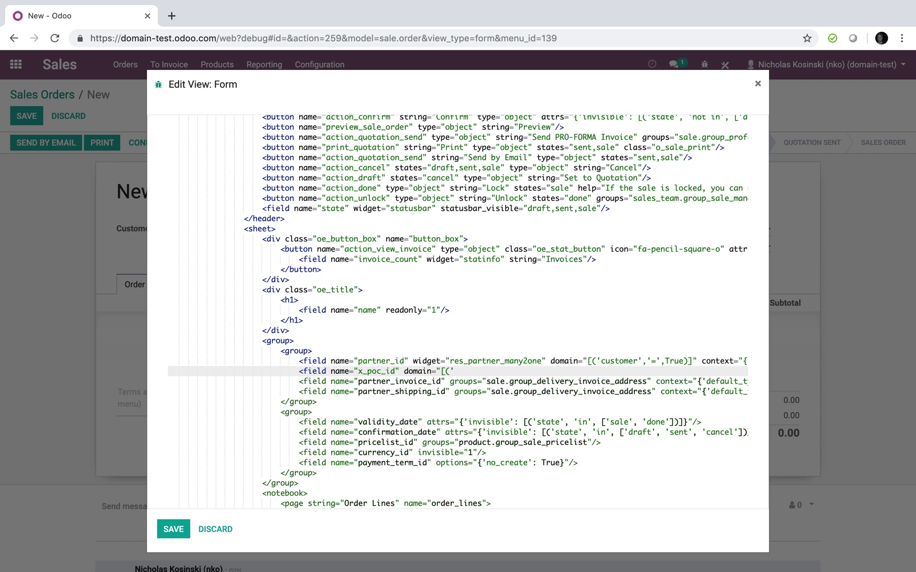
{"action": "type", "text": "parent_id"}
{"action": "type", "text": "'=' ar"}
{"action": "key", "text": "BackSpace"}
{"action": "key", "text": "BackSpace"}
{"action": "type", "text": "partner_i"}
{"action": "type", "text": "d"}
{"action": "left_click", "coordinate": [499, 371]}
{"action": "type", "text": ","}
{"action": "left_click", "coordinate": [524, 372]}
{"action": "type", "text": ","}
{"action": "left_click", "coordinate": [601, 373]}
{"action": "type", "text": ")]\"/>"}
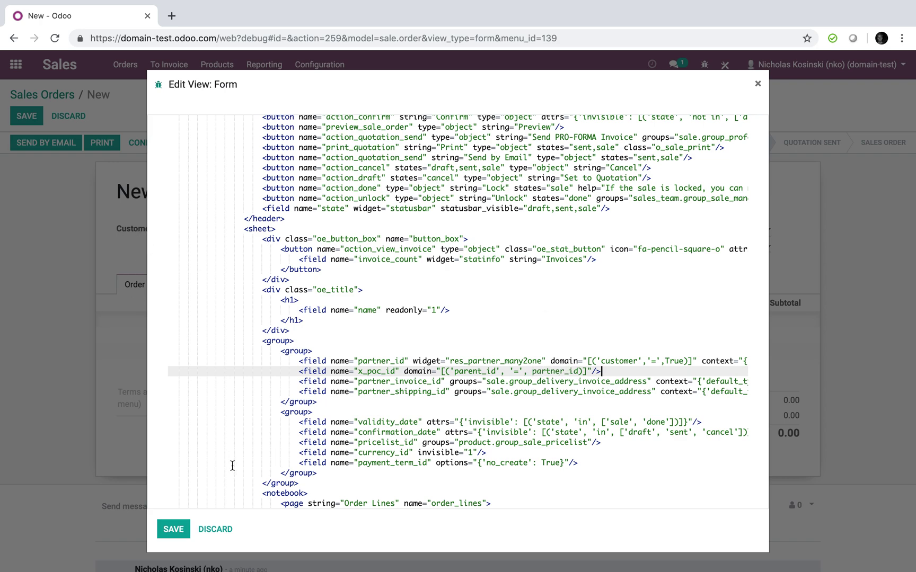
{"action": "left_click", "coordinate": [176, 529]}
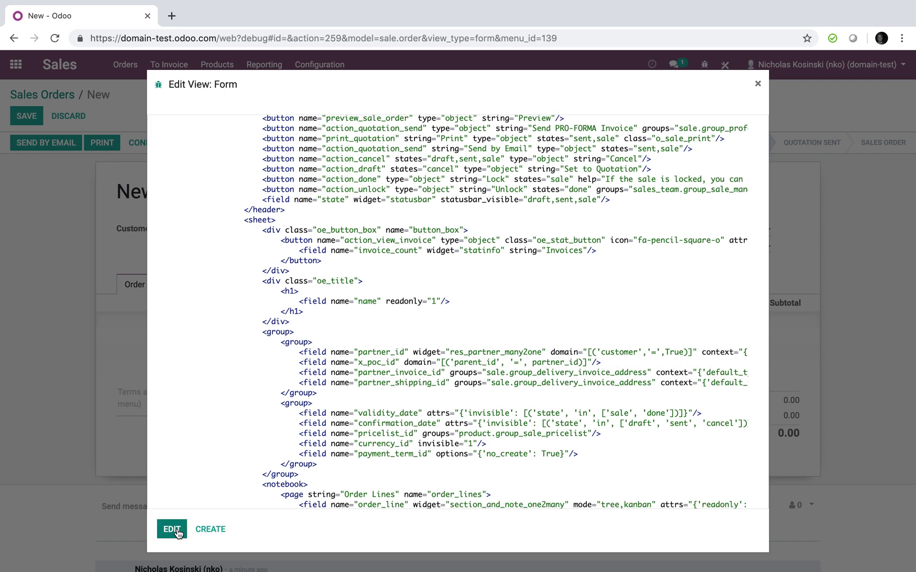
Close the view editor and check the Point of Contact choices with no customer set
{"action": "left_click", "coordinate": [757, 83]}
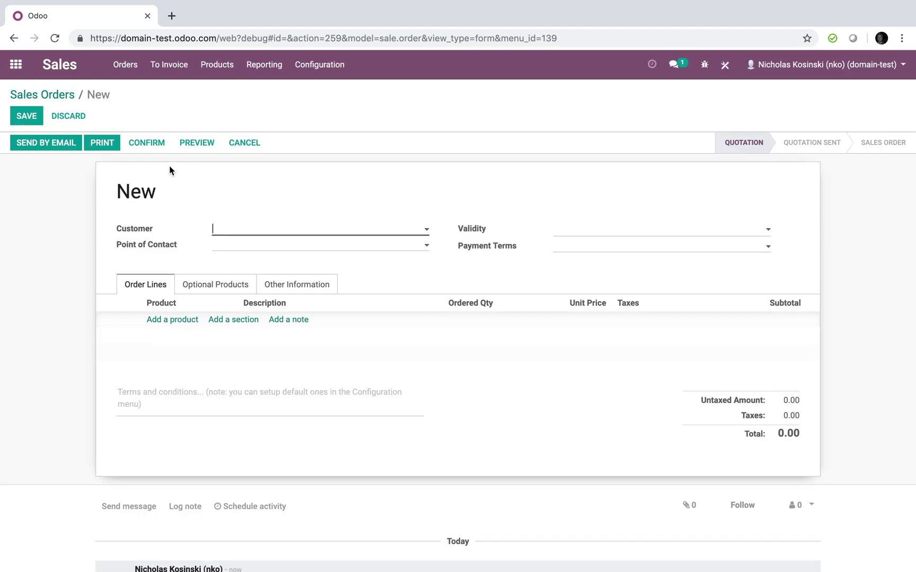
{"action": "left_click", "coordinate": [258, 246]}
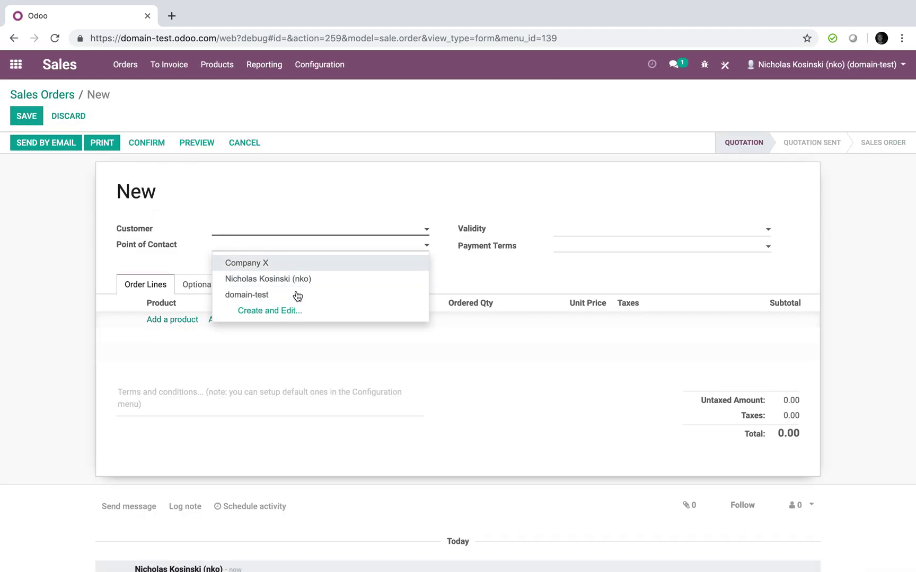
{"action": "left_click", "coordinate": [301, 218]}
Save quotation SO001 with customer Company X and its own contact, then start a new quotation
{"action": "left_click", "coordinate": [261, 230]}
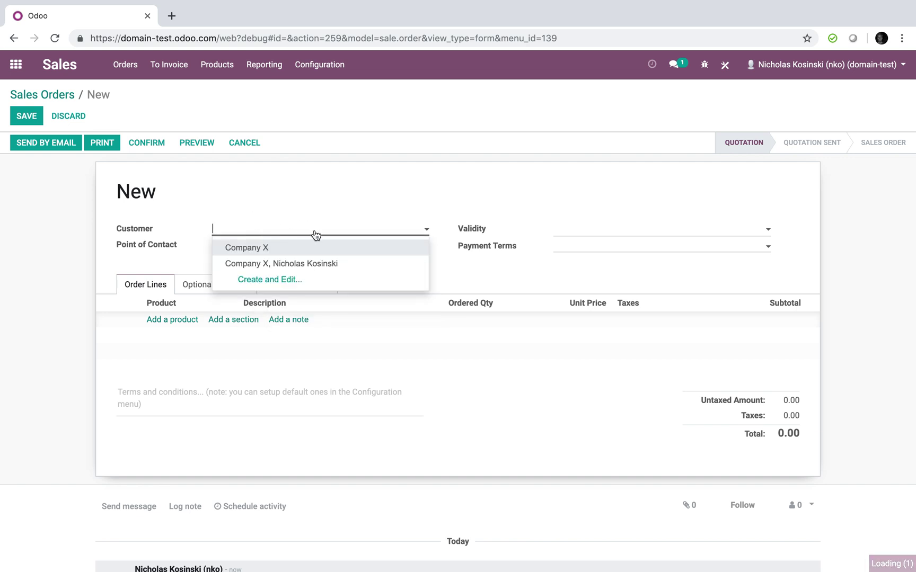
{"action": "left_click", "coordinate": [312, 245]}
{"action": "left_click", "coordinate": [315, 247]}
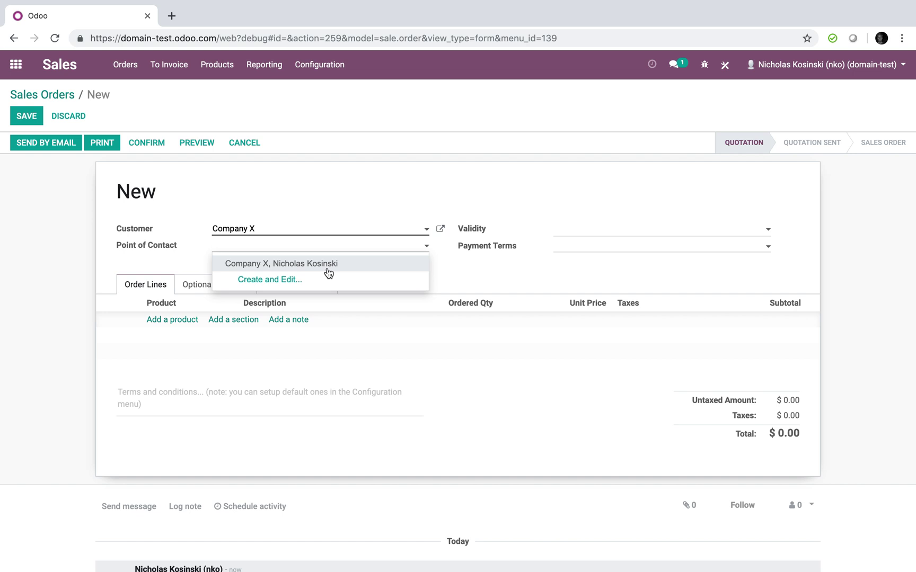
{"action": "left_click", "coordinate": [327, 268]}
{"action": "left_click", "coordinate": [25, 116]}
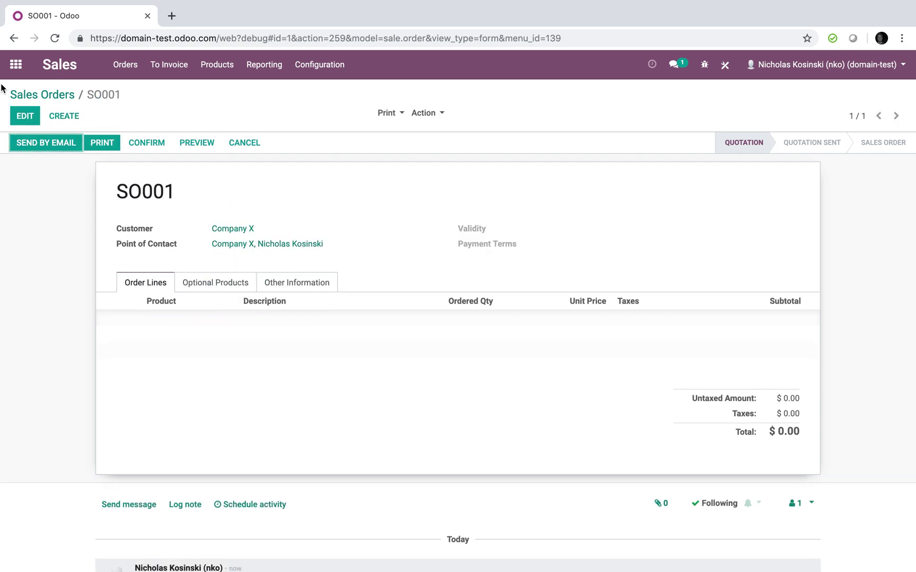
{"action": "left_click", "coordinate": [73, 114]}
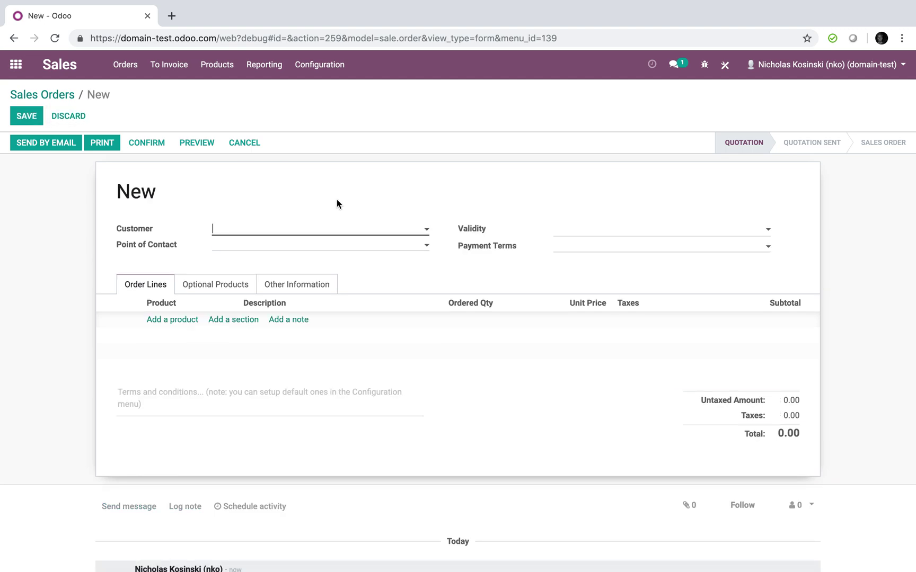
{"action": "left_click", "coordinate": [302, 234]}
Create and save company customer 'TEST TEST' with one added contact person
{"action": "left_click", "coordinate": [314, 284]}
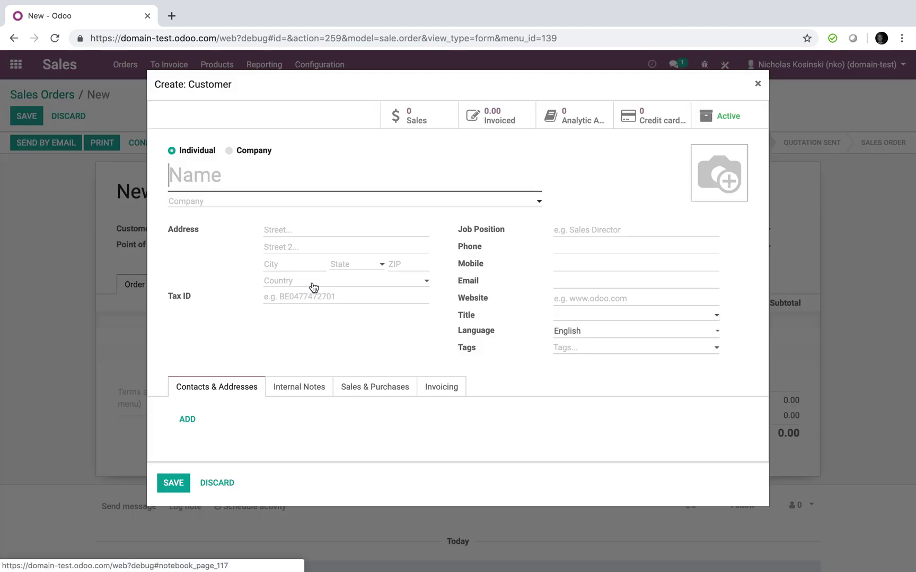
{"action": "type", "text": "TEST TEST"}
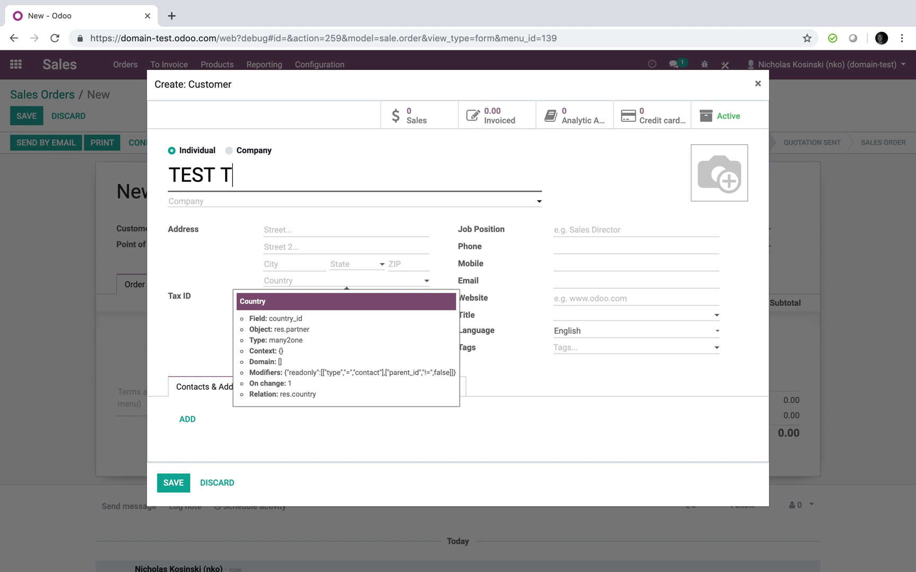
{"action": "left_click", "coordinate": [229, 151]}
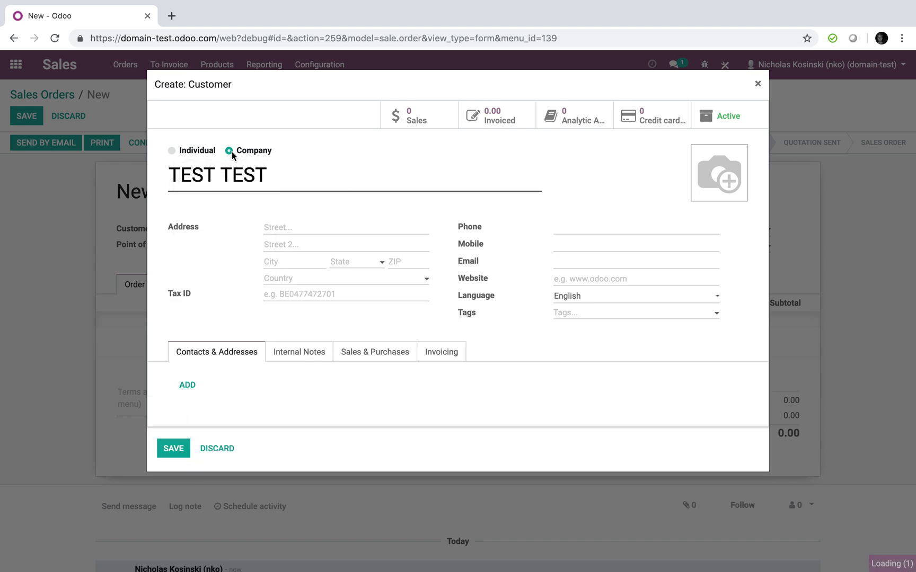
{"action": "left_click", "coordinate": [188, 386]}
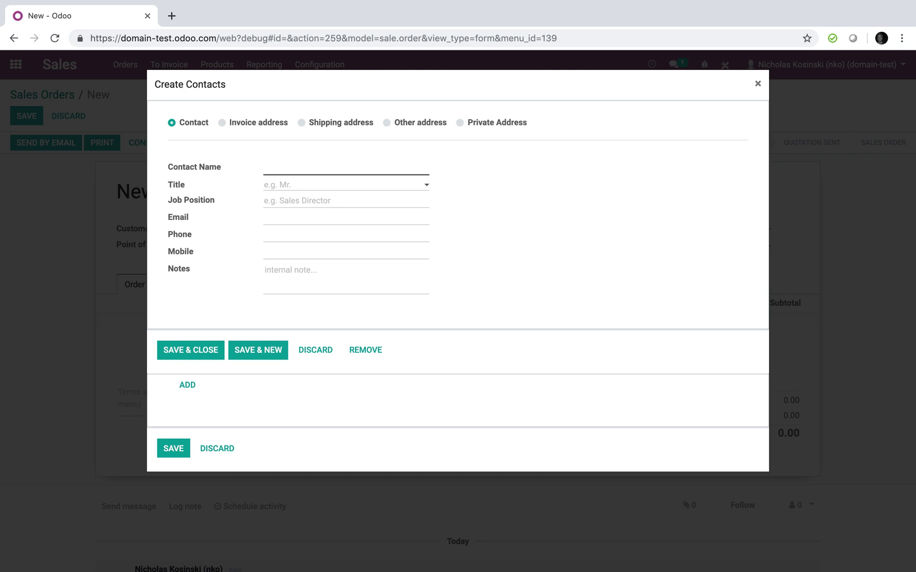
{"action": "type", "text": "TEST"}
{"action": "key", "text": "BackSpace"}
{"action": "key", "text": "BackSpace"}
{"action": "key", "text": "BackSpace"}
{"action": "key", "text": "BackSpace"}
{"action": "left_click", "coordinate": [207, 348]}
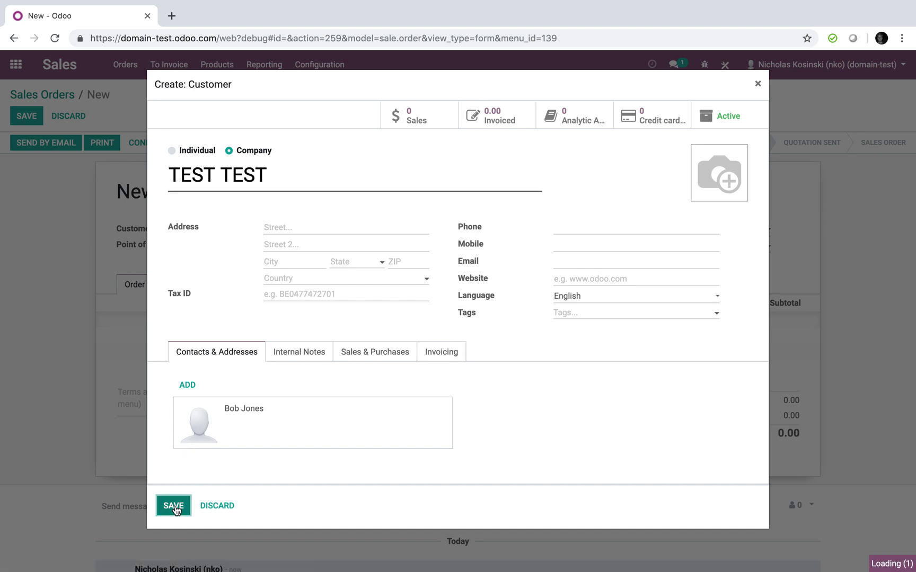
{"action": "left_click", "coordinate": [175, 506]}
Compare Point of Contact choices with and without a customer, then reopen the form view XML
{"action": "left_click", "coordinate": [259, 249]}
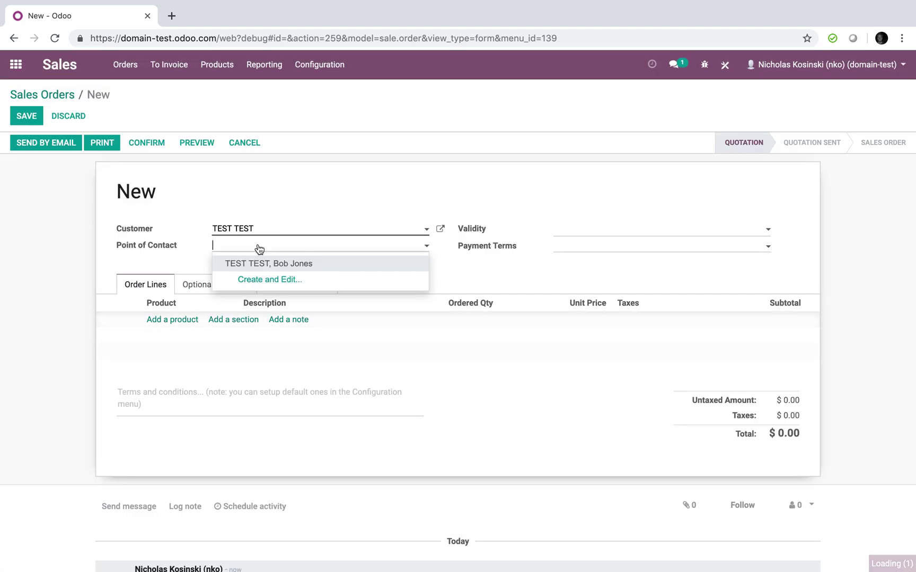
{"action": "triple_click", "coordinate": [272, 231]}
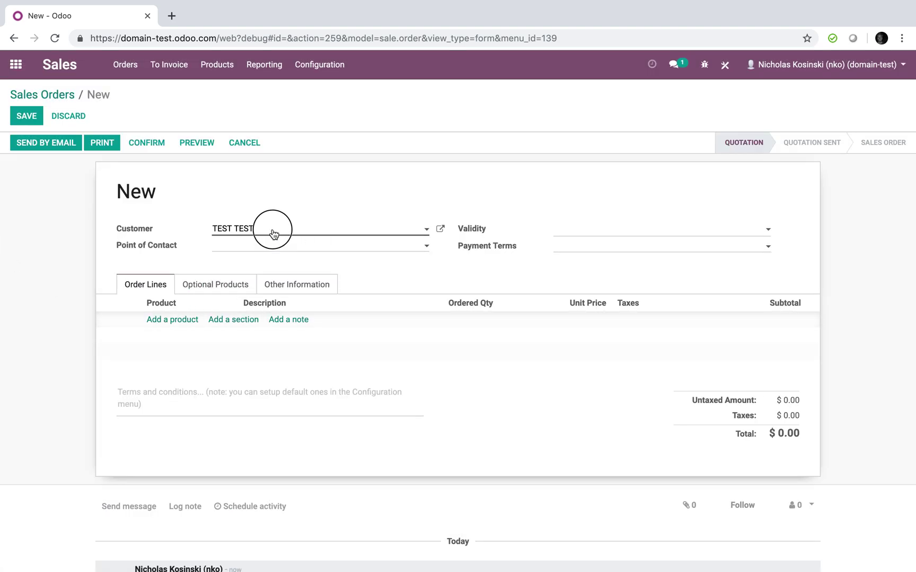
{"action": "key", "text": "BackSpace"}
{"action": "left_click", "coordinate": [235, 251]}
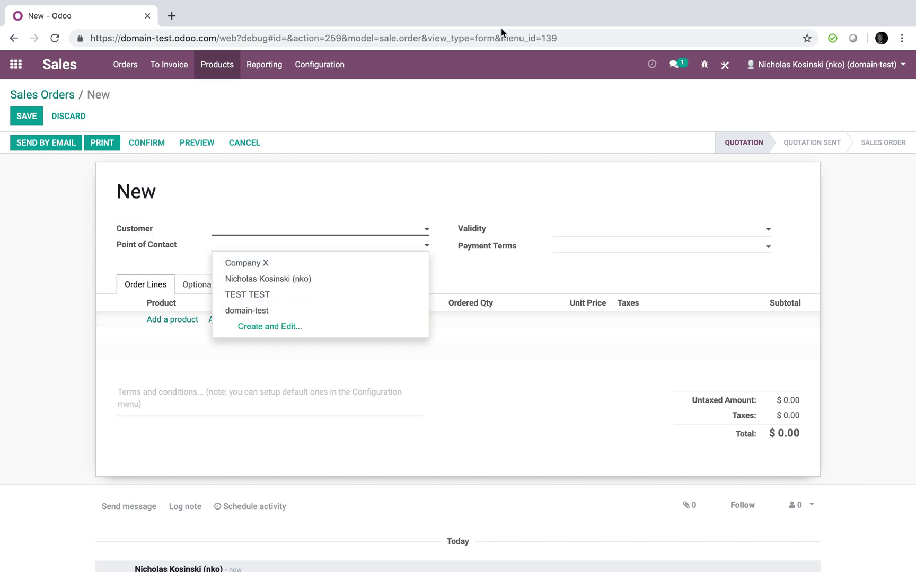
{"action": "left_click", "coordinate": [704, 65]}
{"action": "left_click", "coordinate": [643, 299]}
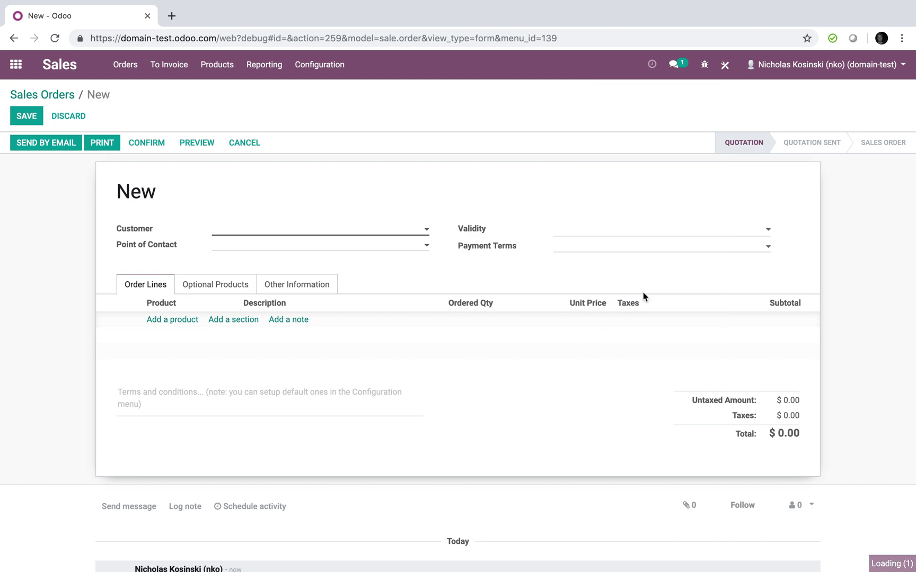
{"action": "scroll", "coordinate": [331, 371], "scroll_direction": "down", "scroll_amount": 5}
Delete the domain attribute from the x_poc_id field, save the view, and close the editor
{"action": "scroll", "coordinate": [332, 424], "scroll_direction": "down", "scroll_amount": 3}
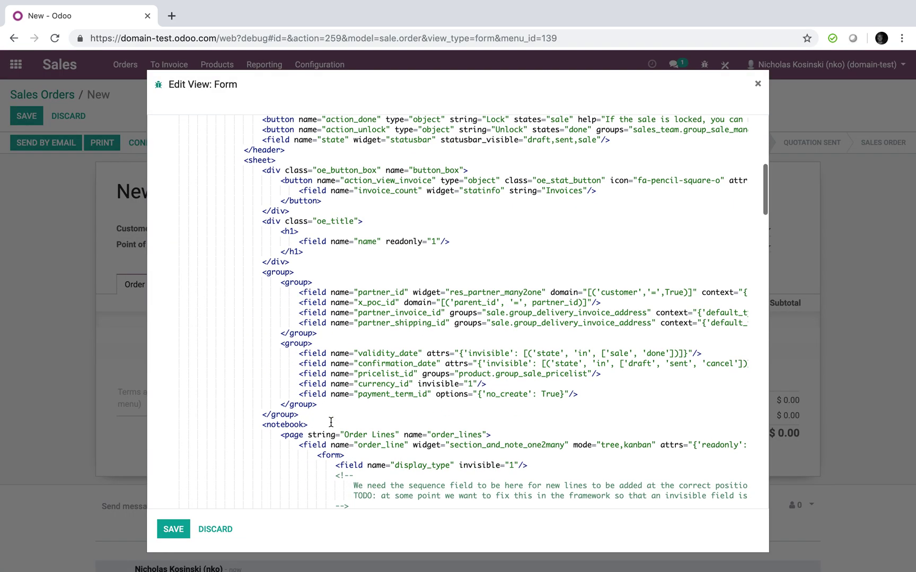
{"action": "left_click", "coordinate": [407, 303]}
{"action": "left_click_drag", "start_coordinate": [406, 304], "coordinate": [592, 303]}
{"action": "key", "text": "ctrl+c"}
{"action": "key", "text": "BackSpace"}
{"action": "key", "text": "BackSpace"}
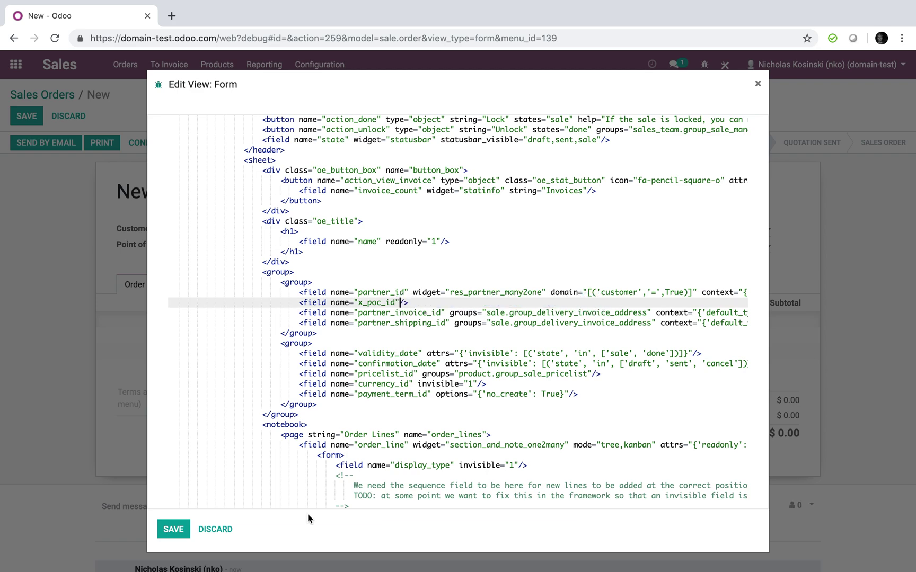
{"action": "left_click", "coordinate": [185, 527]}
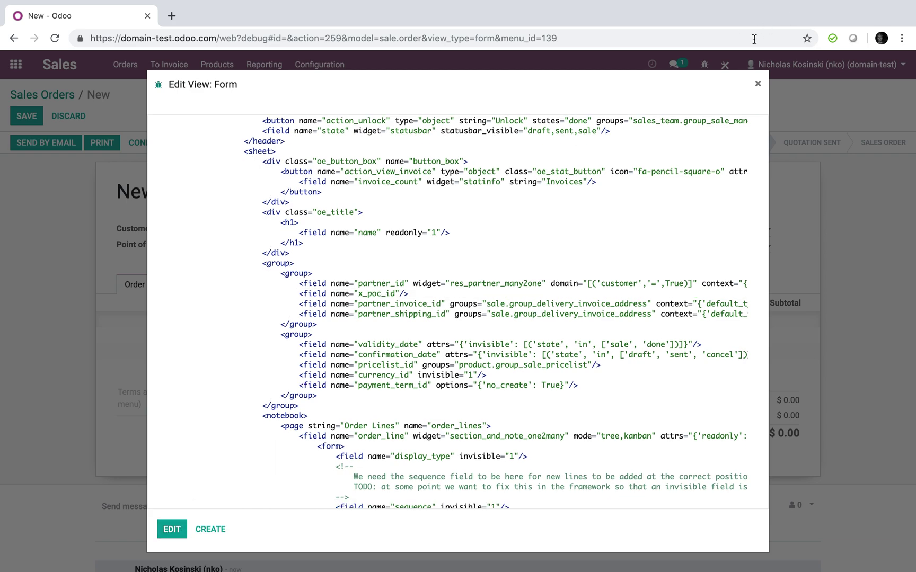
{"action": "left_click", "coordinate": [757, 83]}
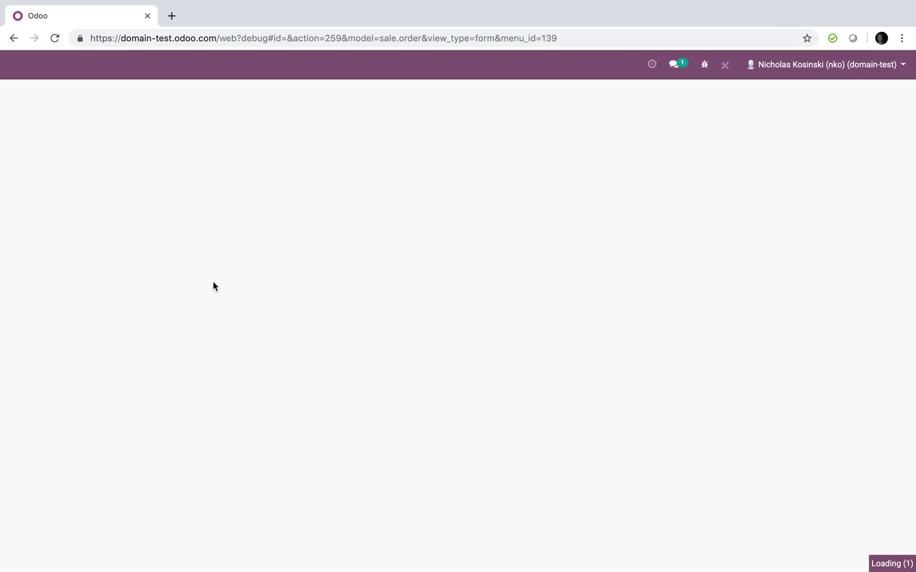
Set customer Company X, review the unfiltered Point of Contact list, and reopen the form view XML
{"action": "left_click", "coordinate": [262, 232]}
{"action": "left_click", "coordinate": [265, 248]}
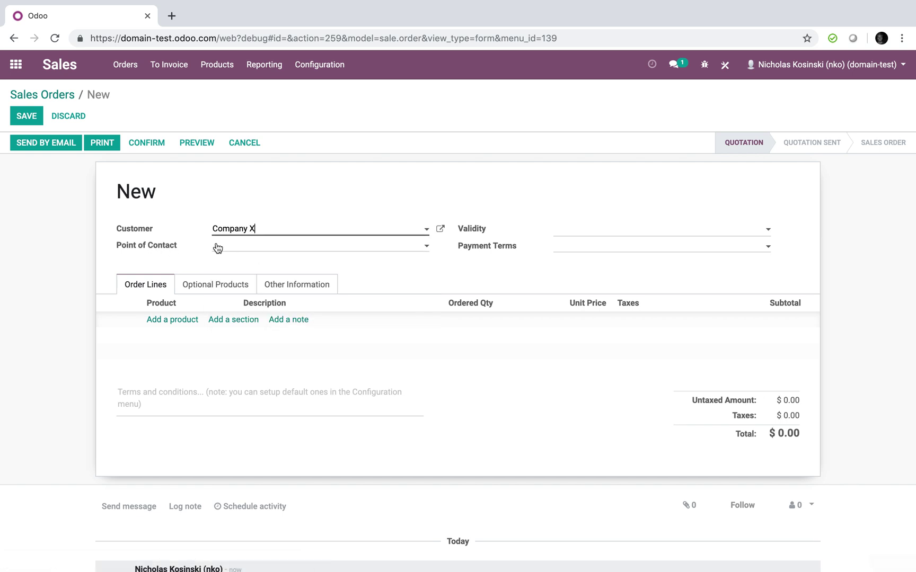
{"action": "left_click", "coordinate": [263, 249]}
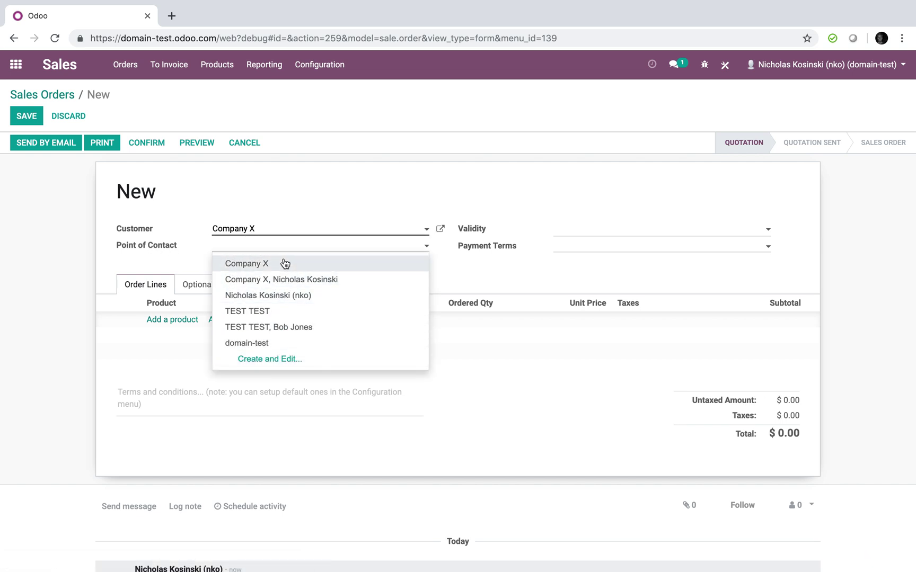
{"action": "left_click", "coordinate": [16, 225]}
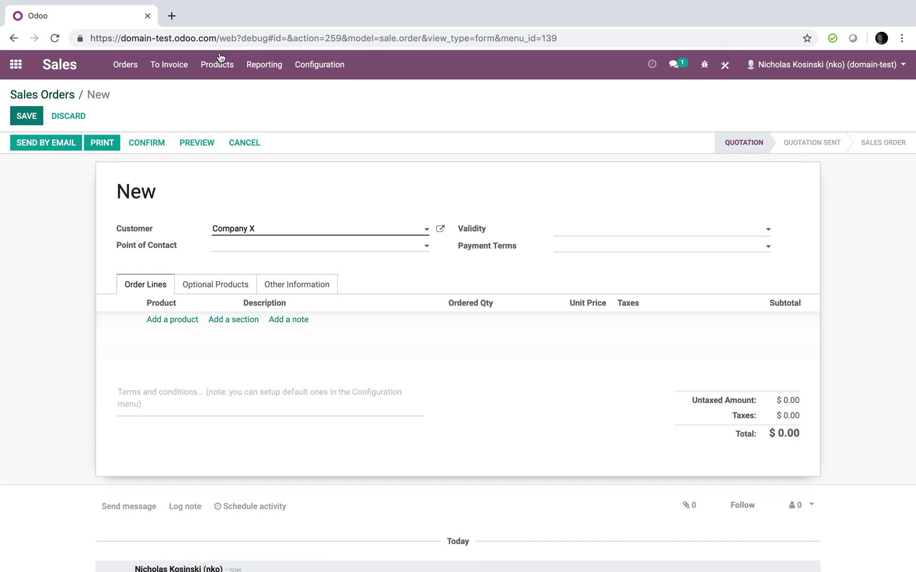
{"action": "left_click", "coordinate": [704, 64]}
{"action": "left_click", "coordinate": [666, 299]}
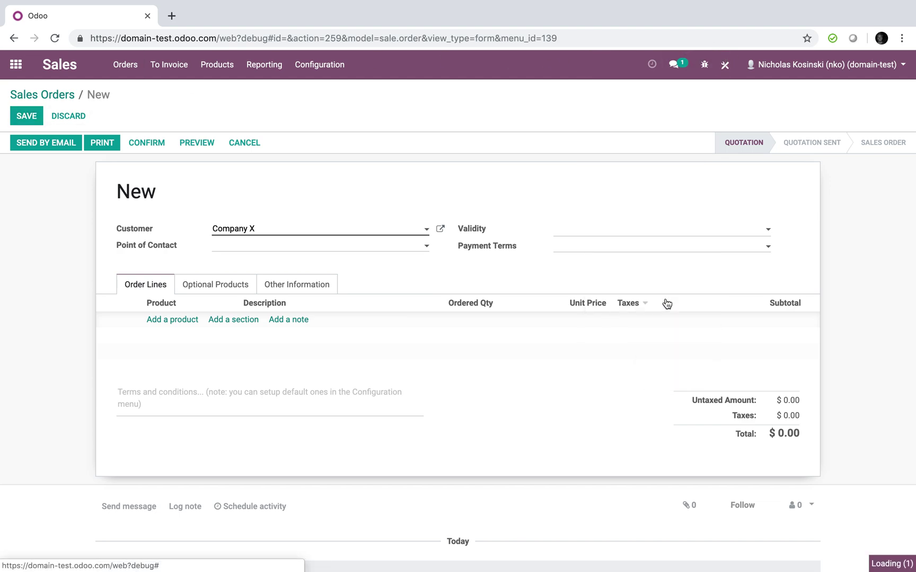
{"action": "scroll", "coordinate": [424, 372], "scroll_direction": "down", "scroll_amount": 5}
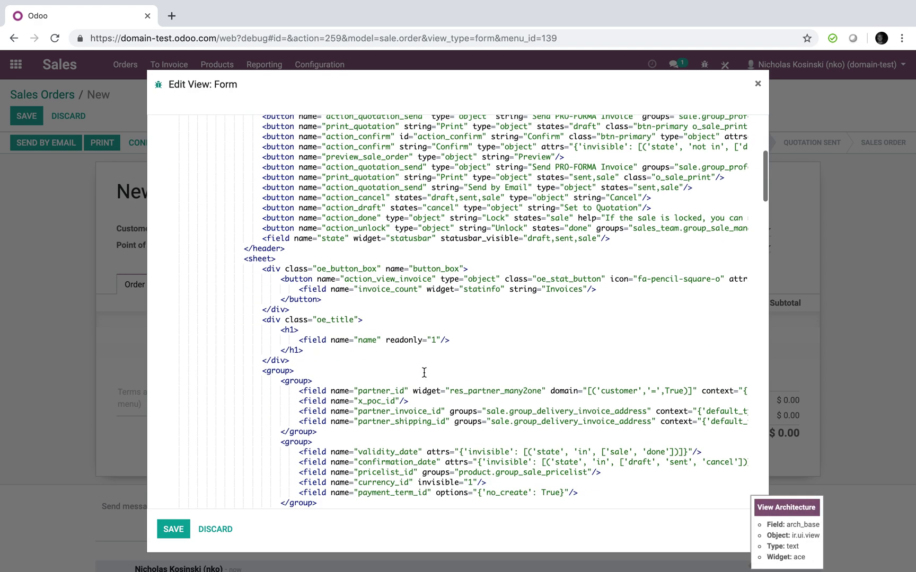
Paste domain="[('parent_id', '=', partner_id)]" back onto x_poc_id and highlight 'parent_id'
{"action": "left_click", "coordinate": [400, 393]}
{"action": "key", "text": "ctrl+v"}
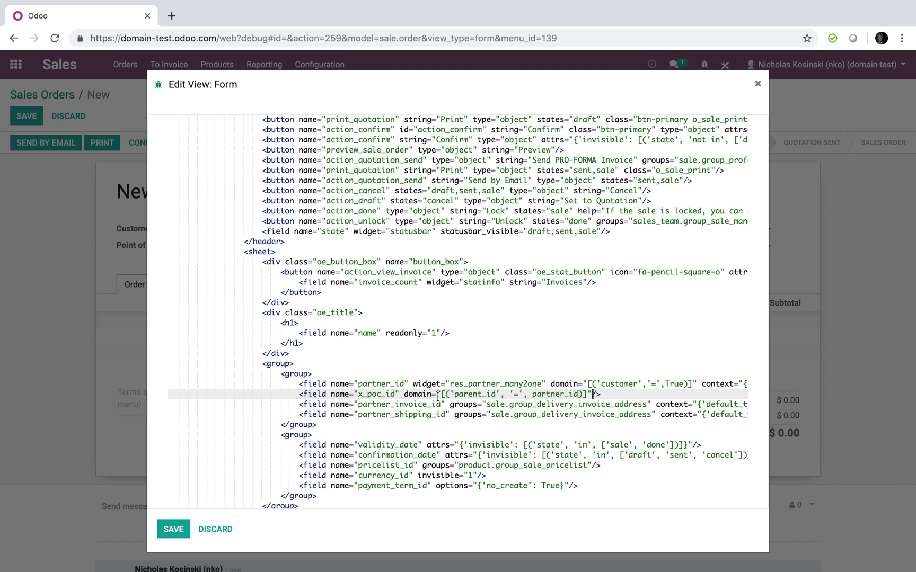
{"action": "left_click_drag", "start_coordinate": [438, 396], "coordinate": [499, 396]}
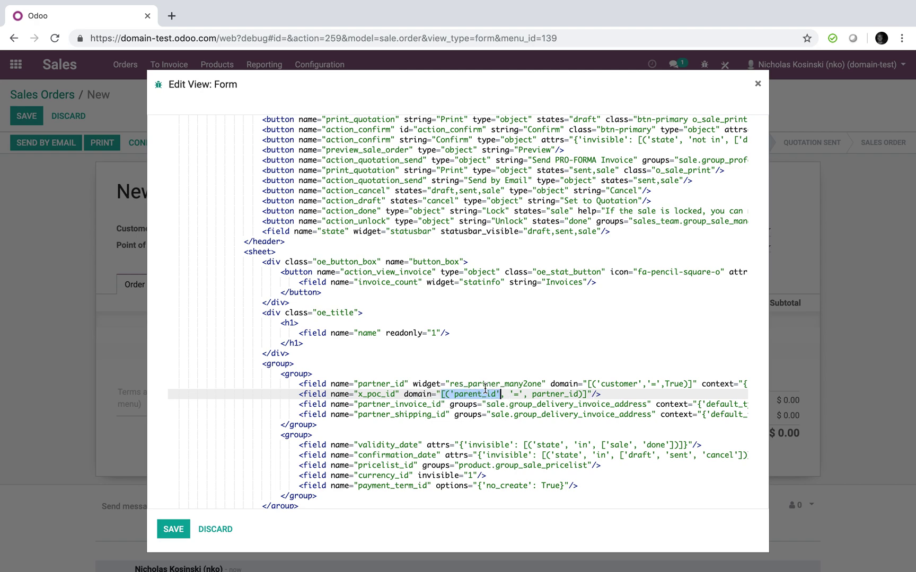